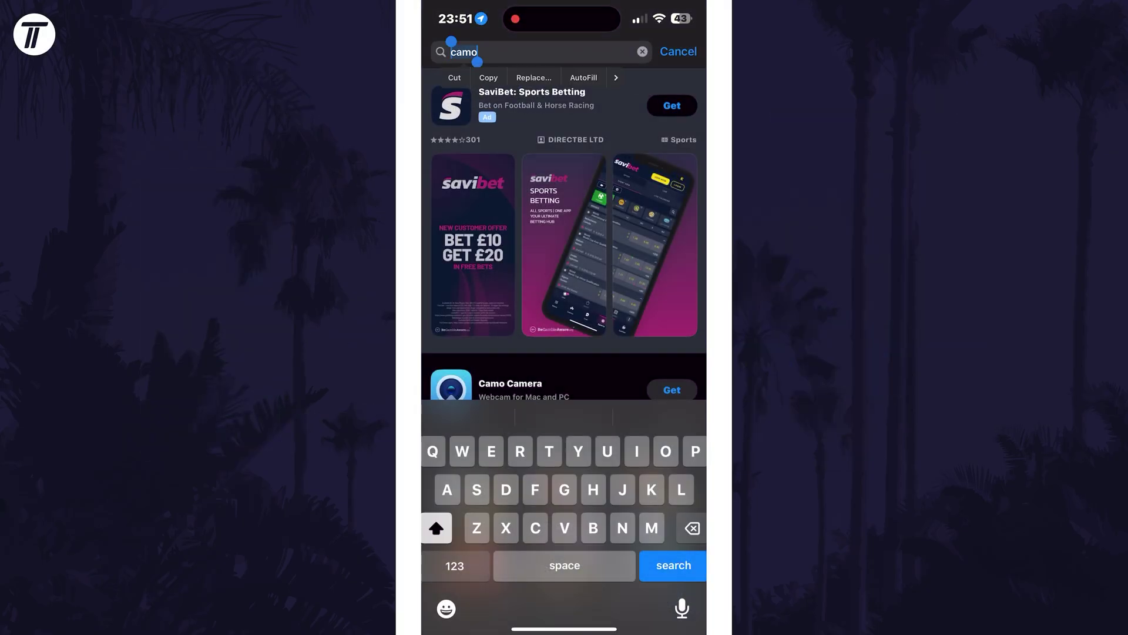
Find Camo Camera in the App Store results, install it on the iPhone and open it.
{"action": "scroll", "coordinate": [564, 323], "scroll_direction": "down", "scroll_amount": 5}
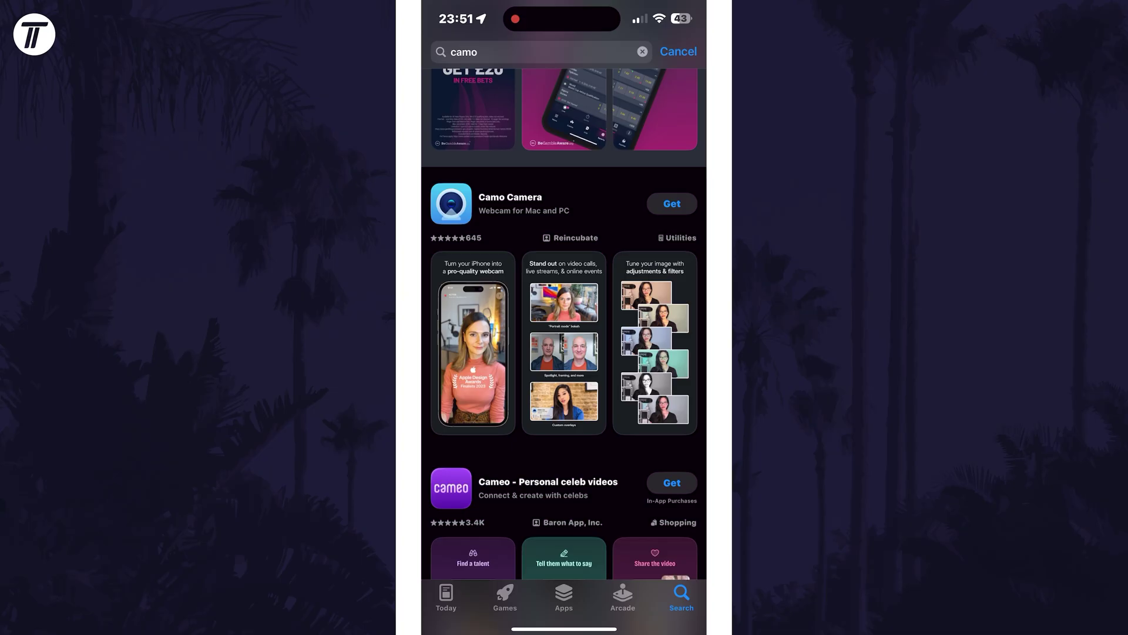
{"action": "left_click", "coordinate": [510, 203]}
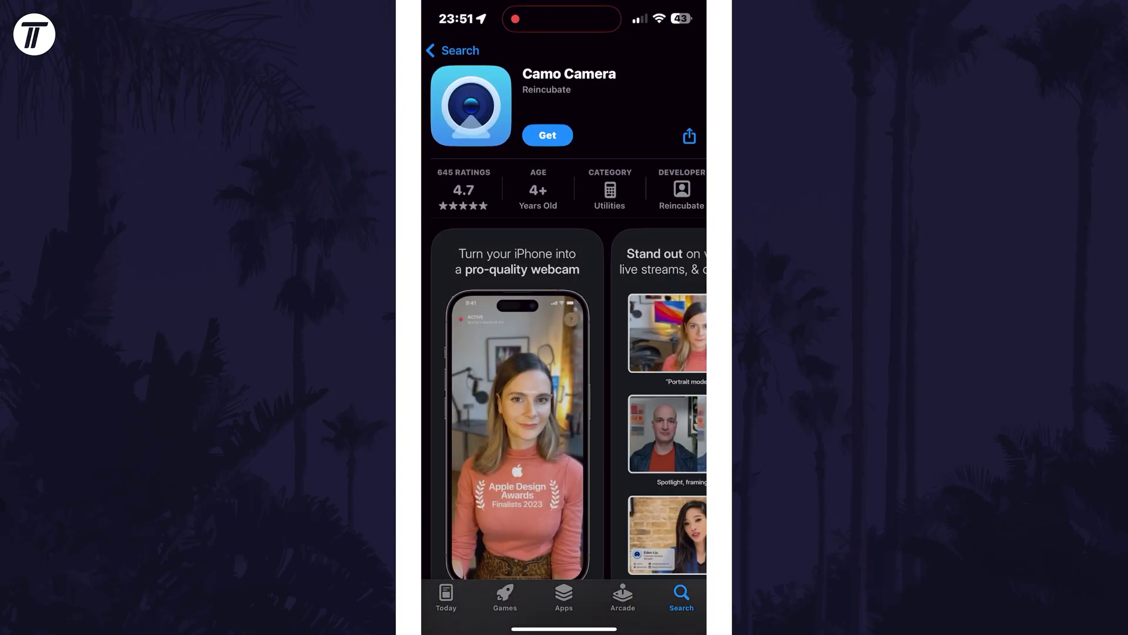
{"action": "left_click", "coordinate": [547, 136]}
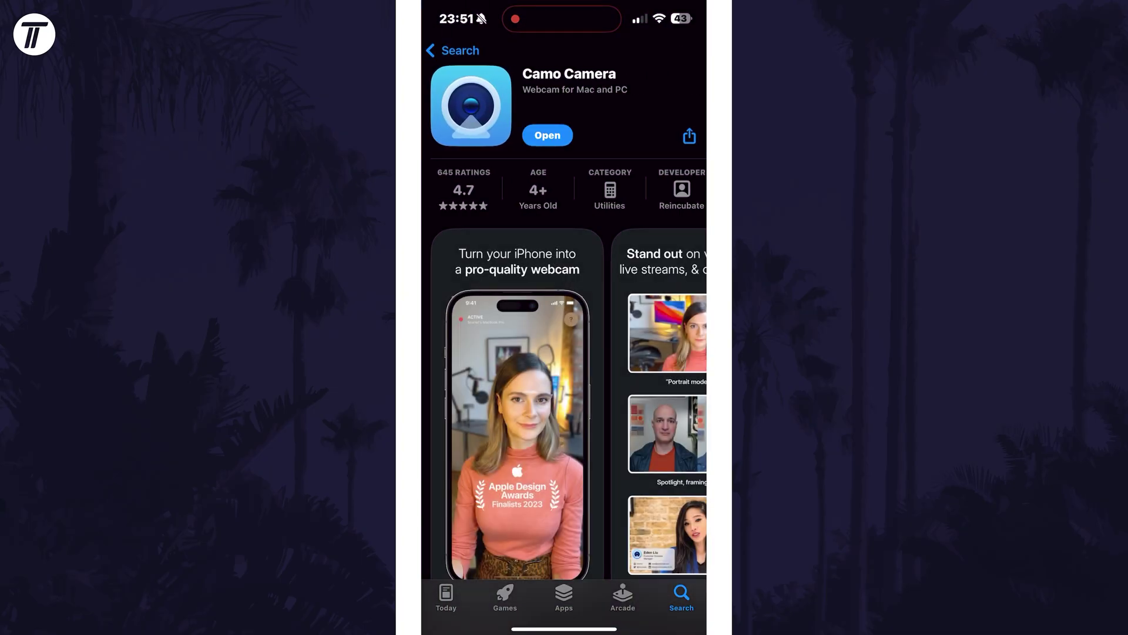
{"action": "left_click", "coordinate": [547, 135]}
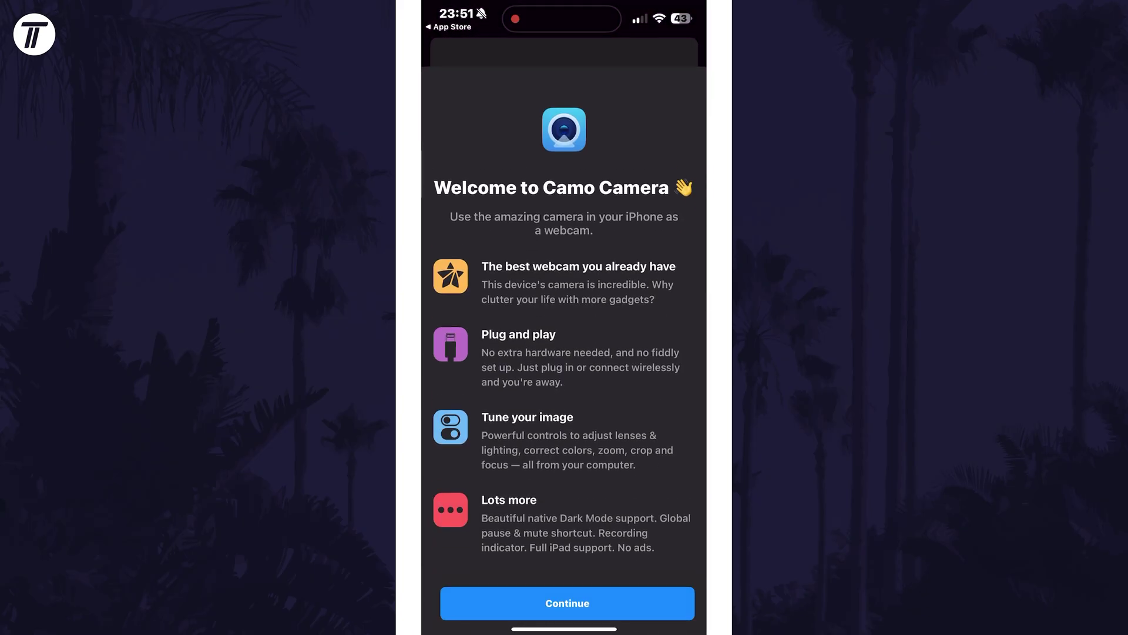
Continue past the Camo Camera welcome page and allow access to the cameras, microphones and local network.
{"action": "left_click", "coordinate": [567, 582]}
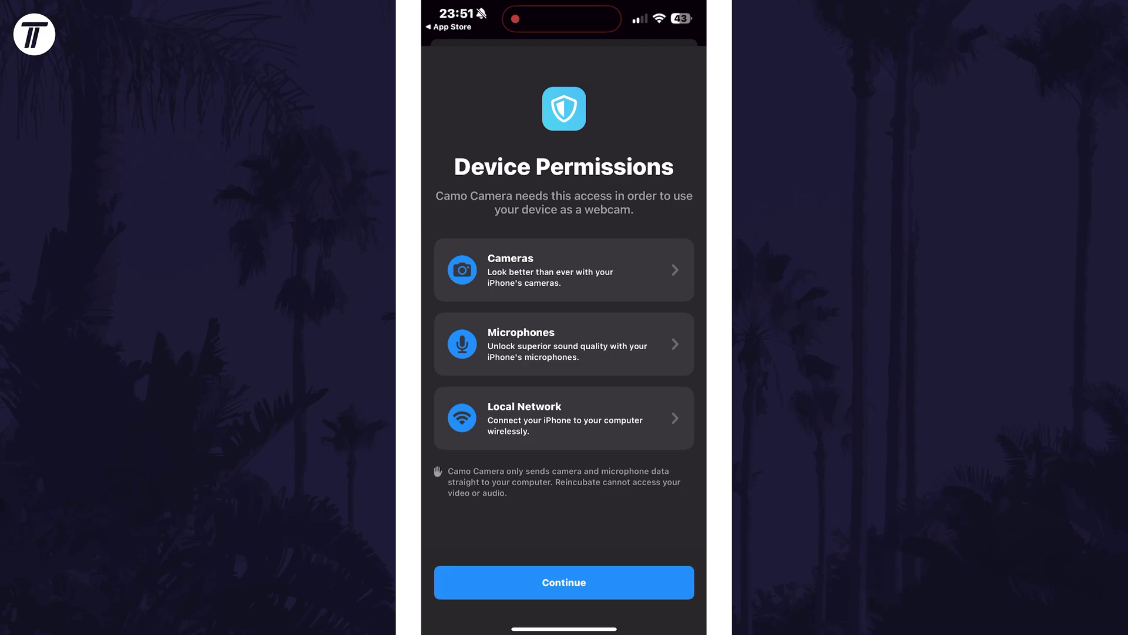
{"action": "left_click", "coordinate": [565, 582]}
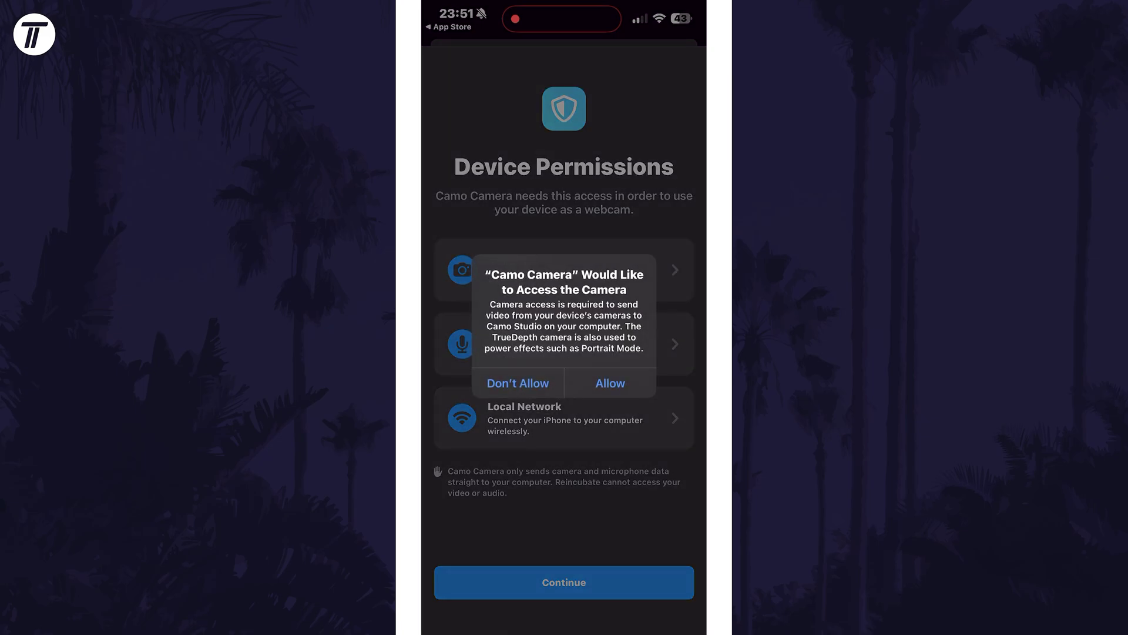
{"action": "left_click", "coordinate": [610, 382]}
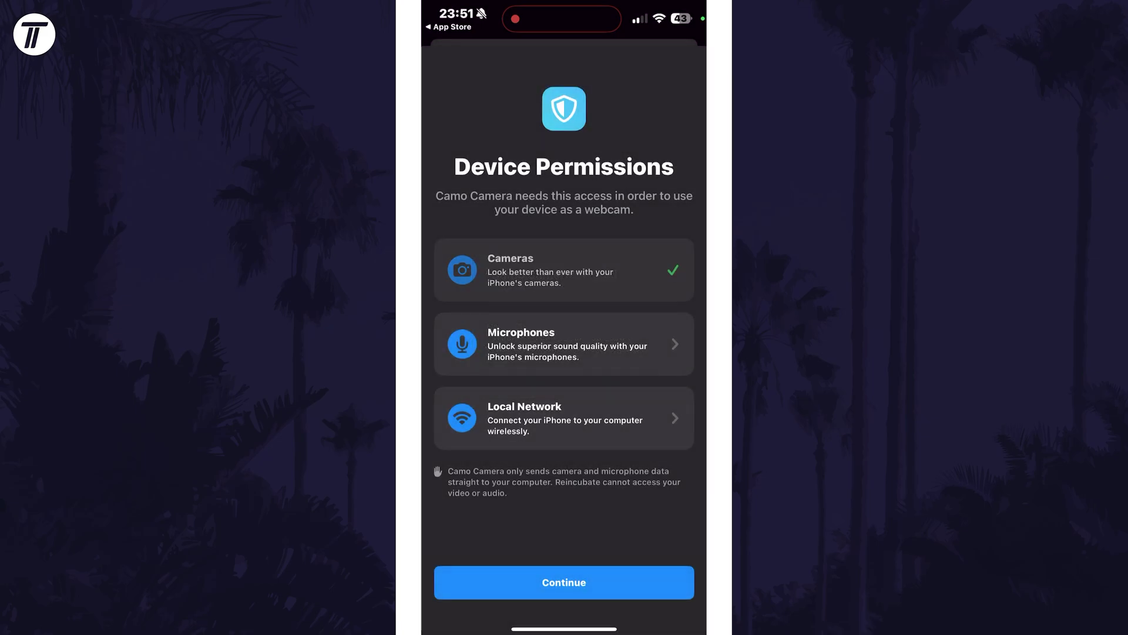
{"action": "left_click", "coordinate": [547, 344]}
{"action": "left_click", "coordinate": [609, 377]}
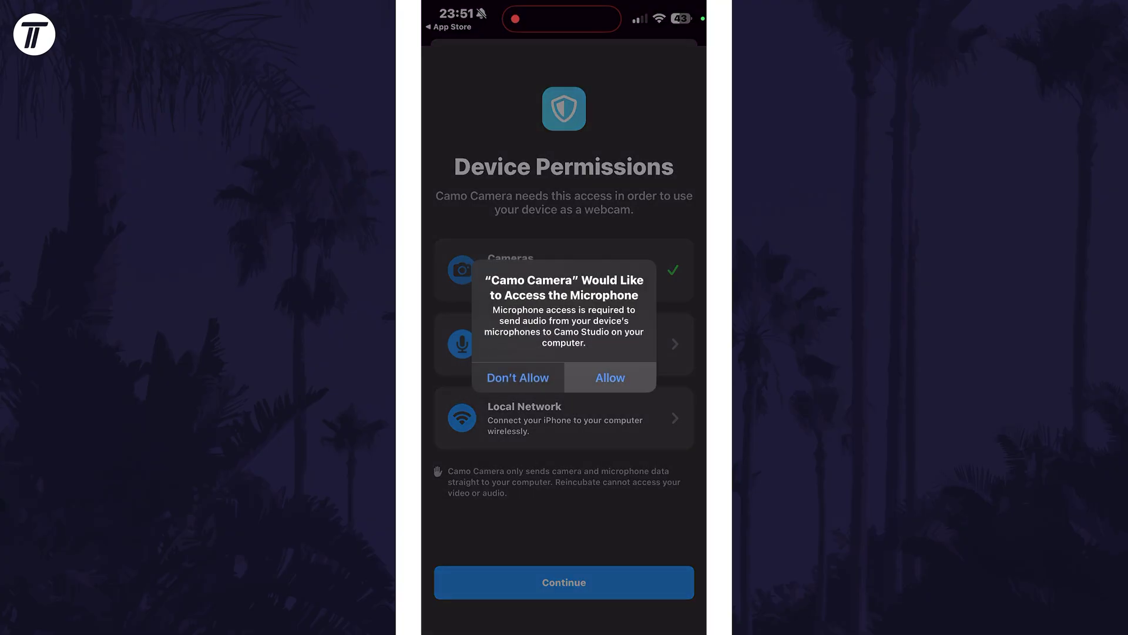
{"action": "left_click", "coordinate": [546, 417]}
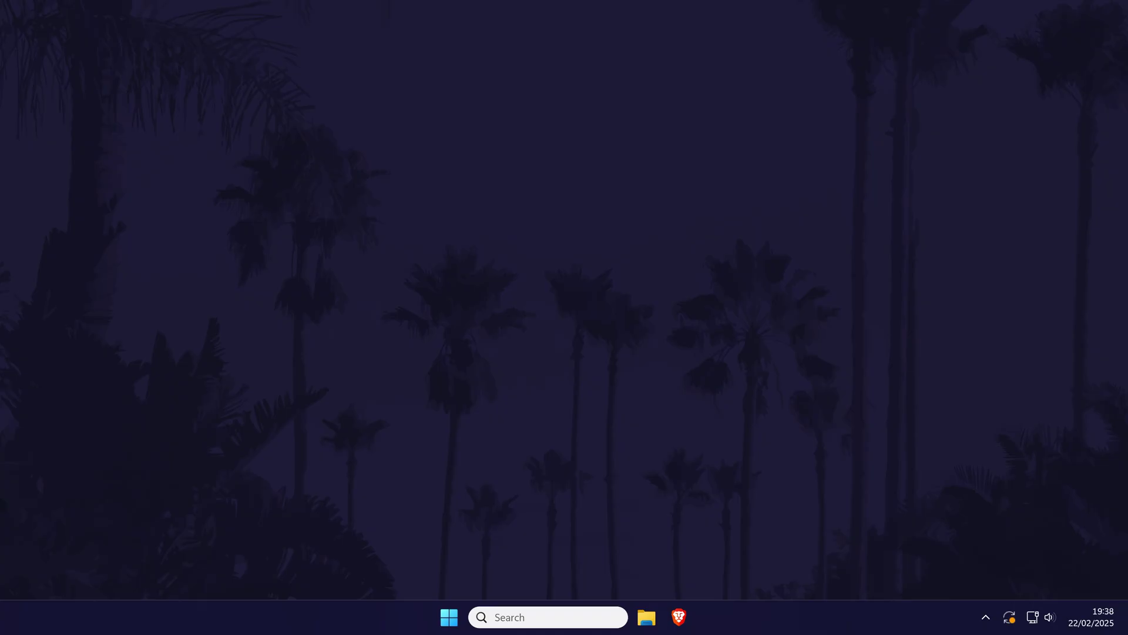
Find and open the Microsoft Store on the Windows PC.
{"action": "left_click", "coordinate": [599, 617]}
{"action": "type", "text": "microsoft store"}
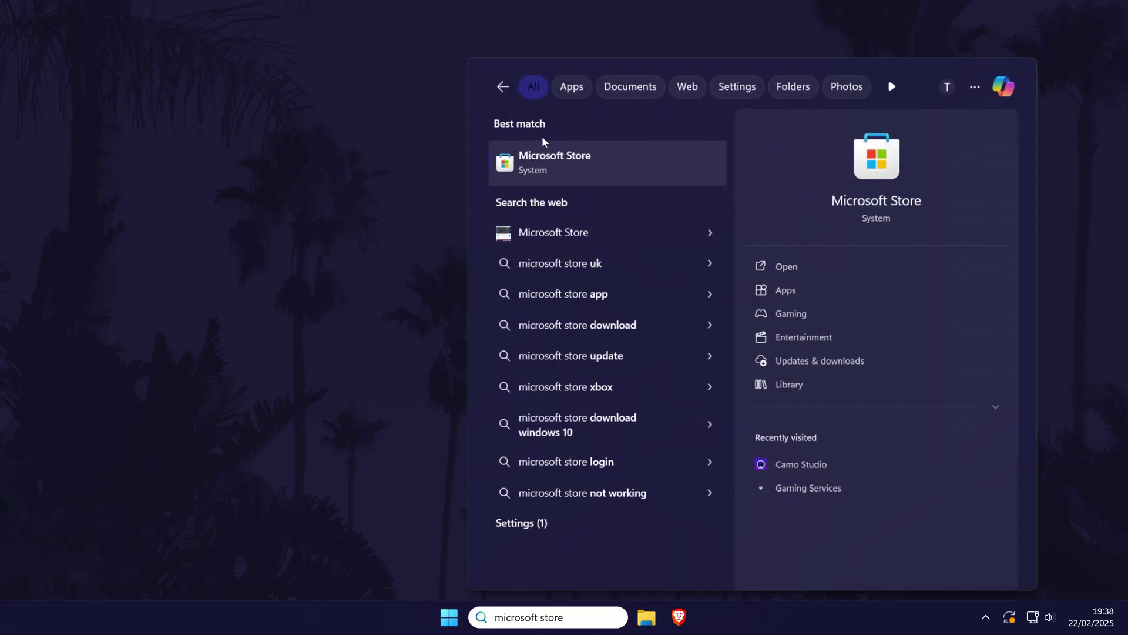
{"action": "left_click", "coordinate": [584, 164]}
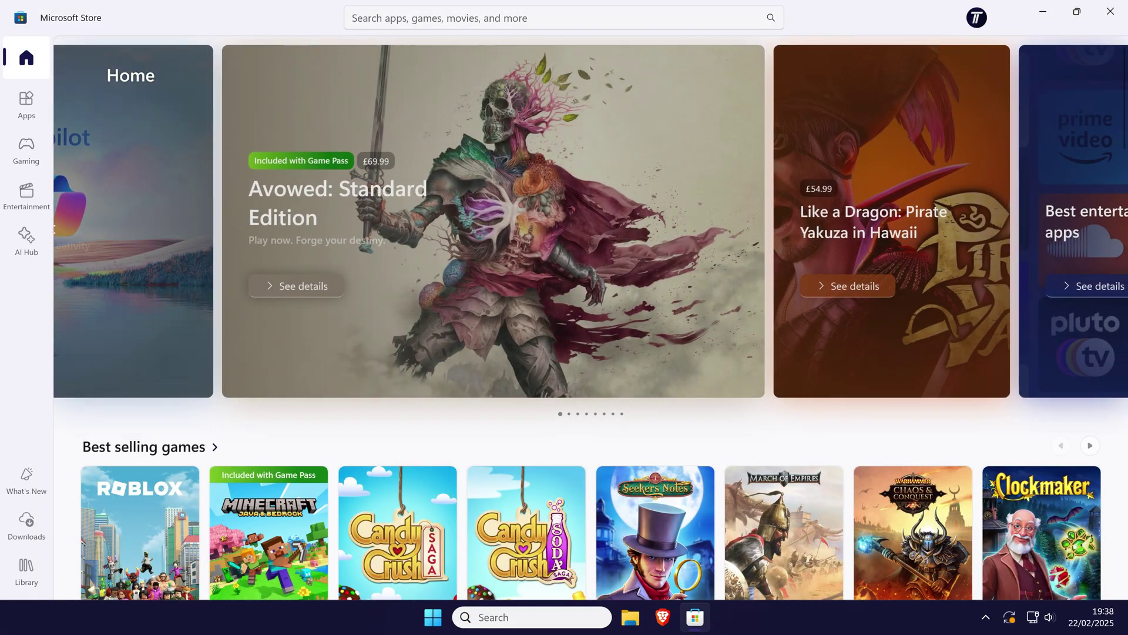
Search the Microsoft Store for "camo studio" and open the Camo Studio listing.
{"action": "type", "text": "camo studio"}
{"action": "key", "text": "Return"}
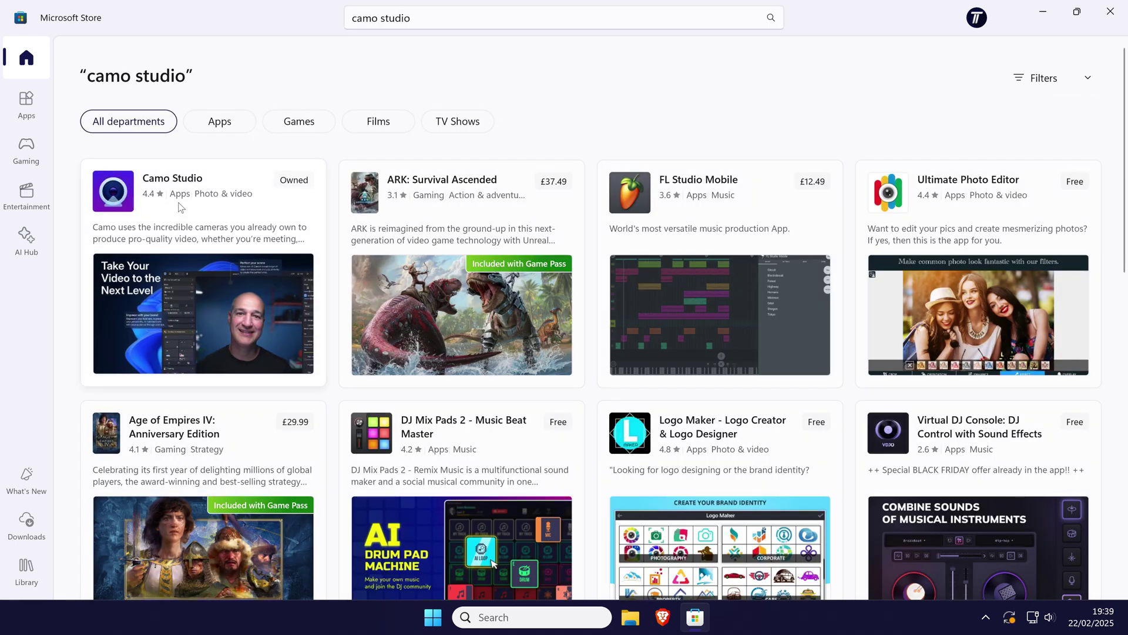
{"action": "left_click", "coordinate": [171, 187]}
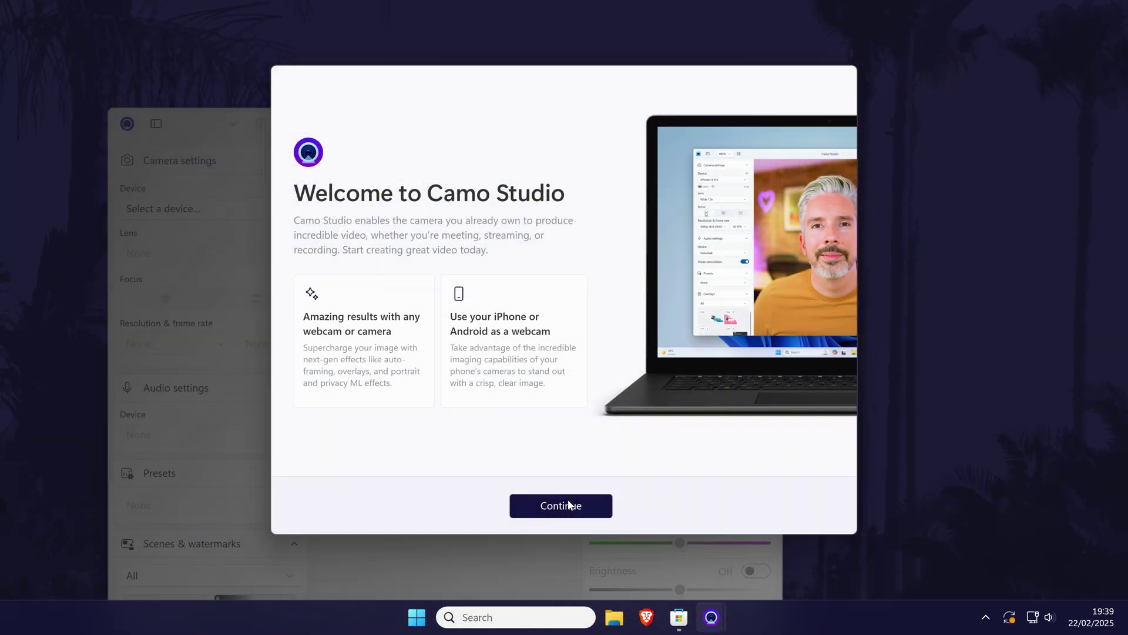
Switch to Camo Studio and continue through its welcome and phone webcam introduction pages.
{"action": "left_click", "coordinate": [568, 504]}
{"action": "left_click", "coordinate": [644, 509]}
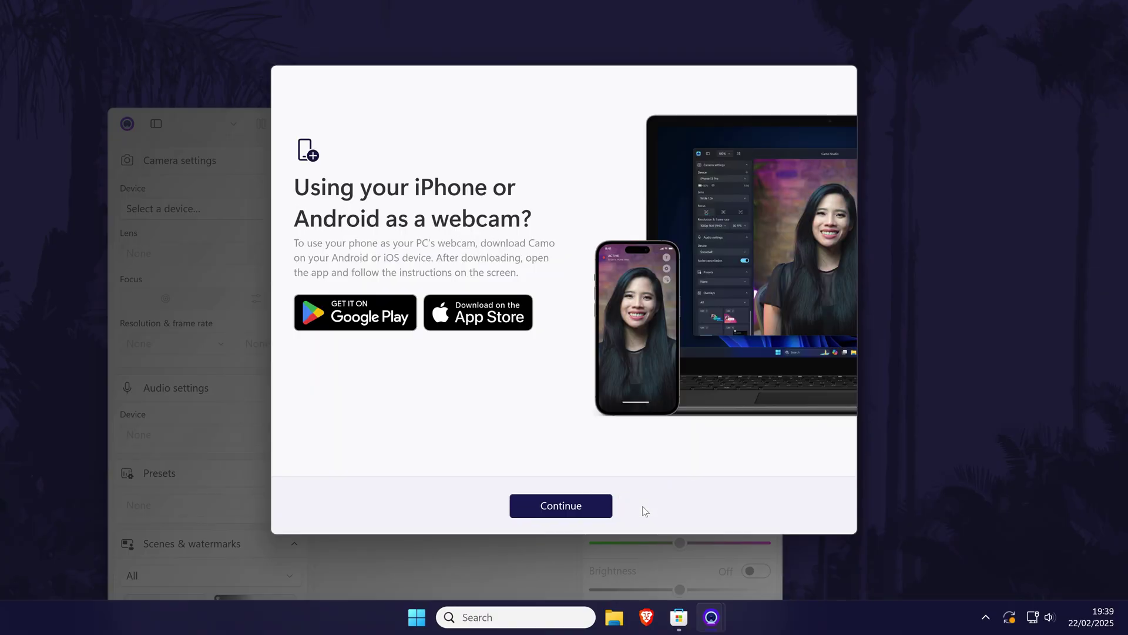
{"action": "left_click", "coordinate": [588, 504]}
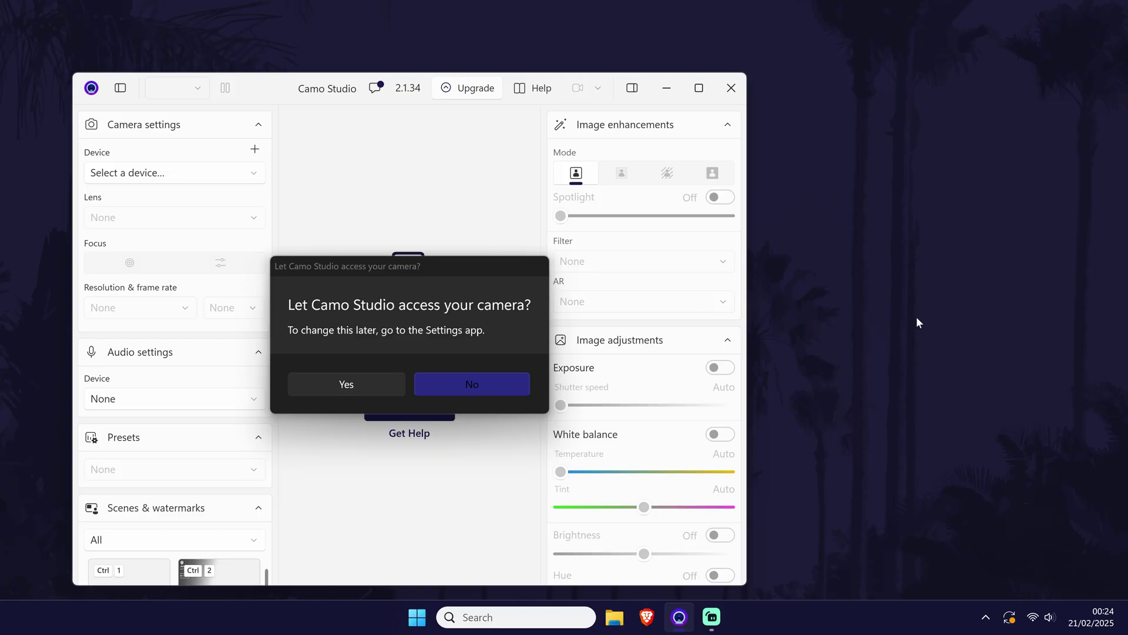
Allow Camo Studio to access the camera and install the NVIDIA add-on offered in its notifications.
{"action": "left_click", "coordinate": [364, 383]}
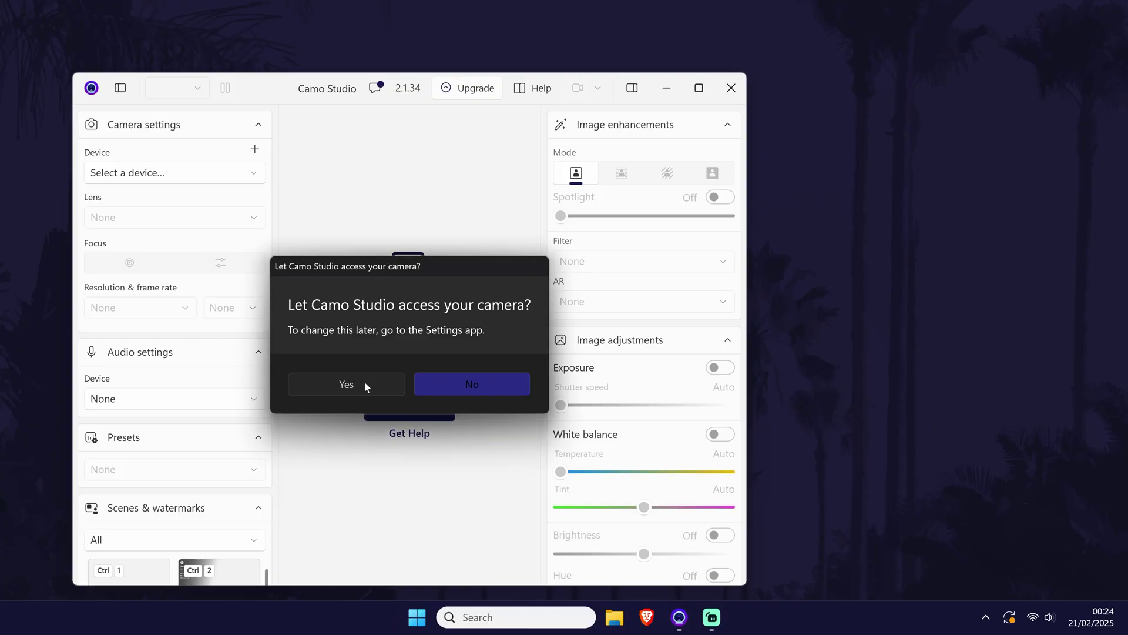
{"action": "left_click", "coordinate": [364, 384]}
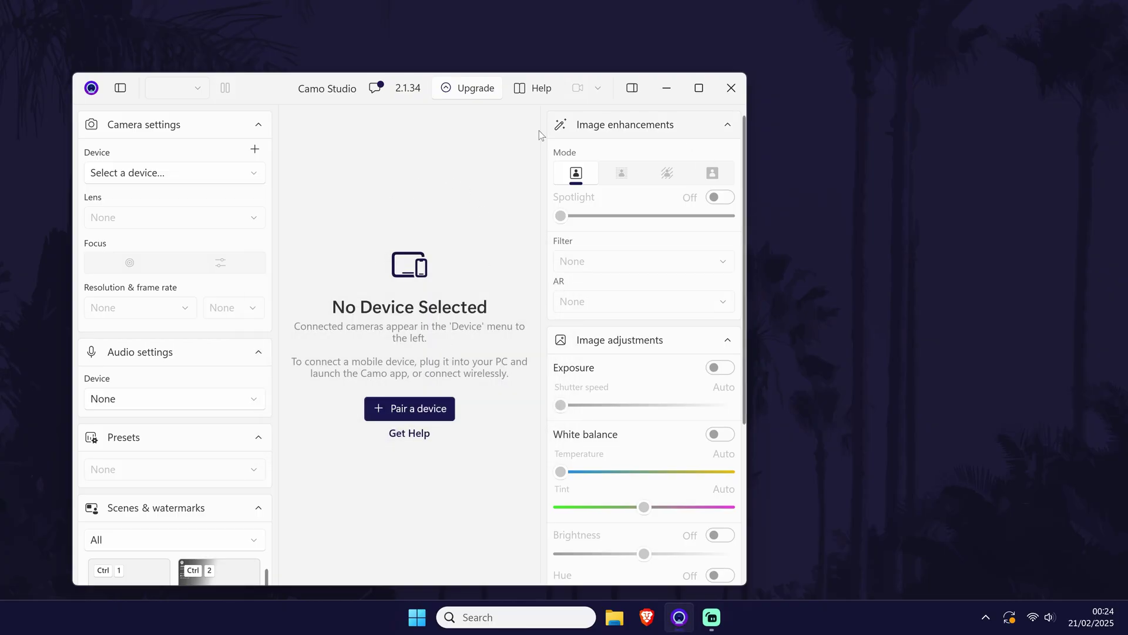
{"action": "left_click", "coordinate": [373, 90]}
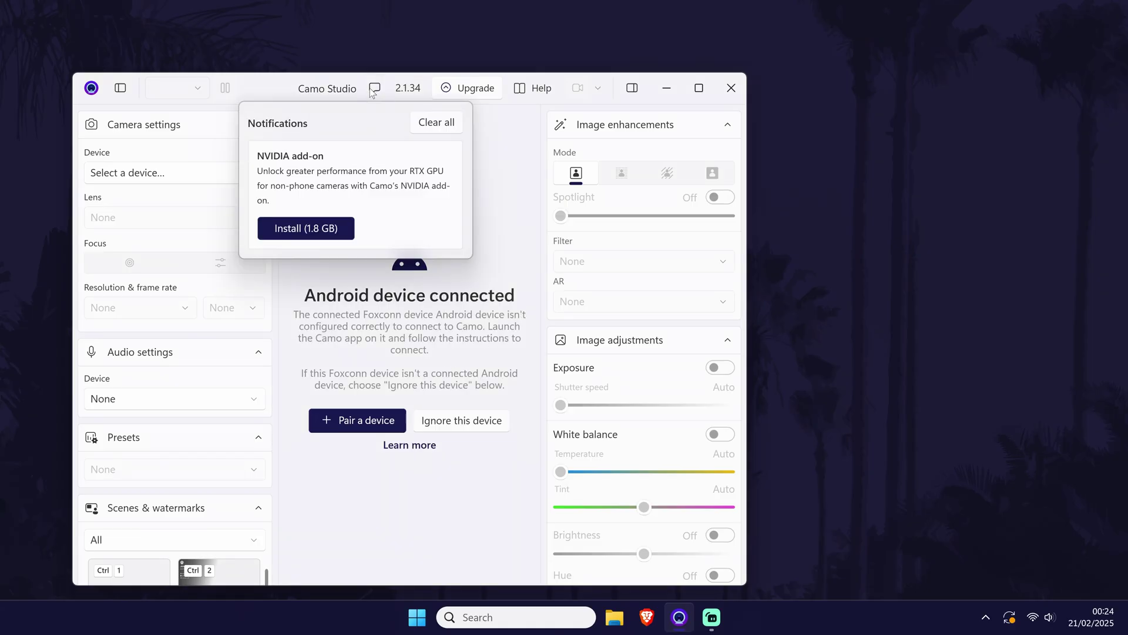
{"action": "left_click", "coordinate": [297, 229]}
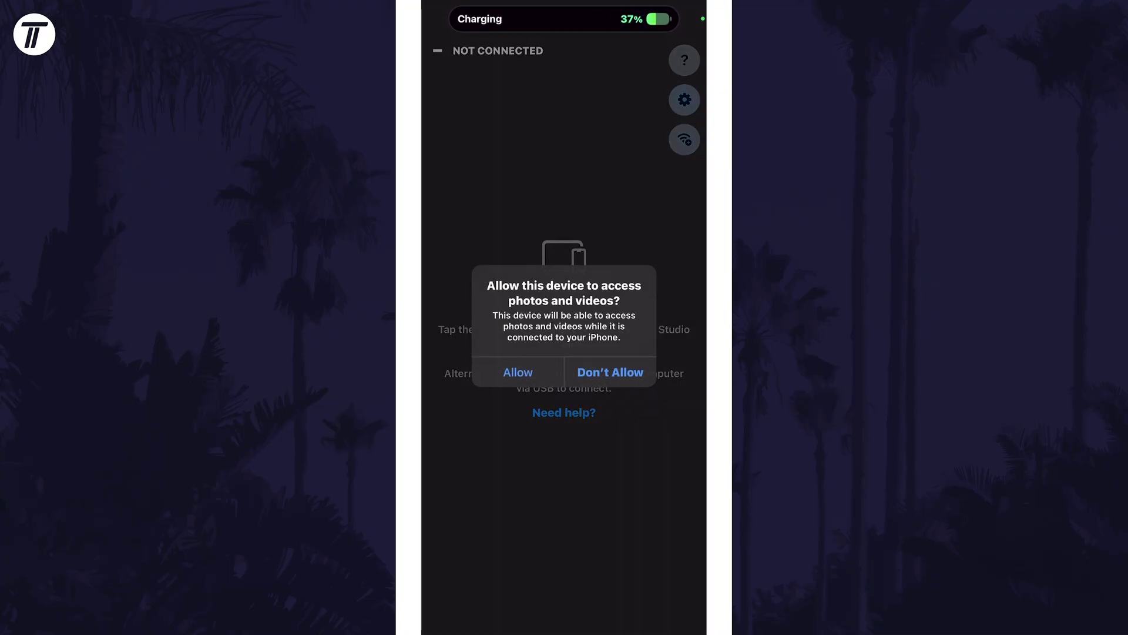
Allow the computer to access the iPhone's photos and videos, and install Camo Studio's compatibility pack for iPhone over USB.
{"action": "left_click", "coordinate": [518, 371]}
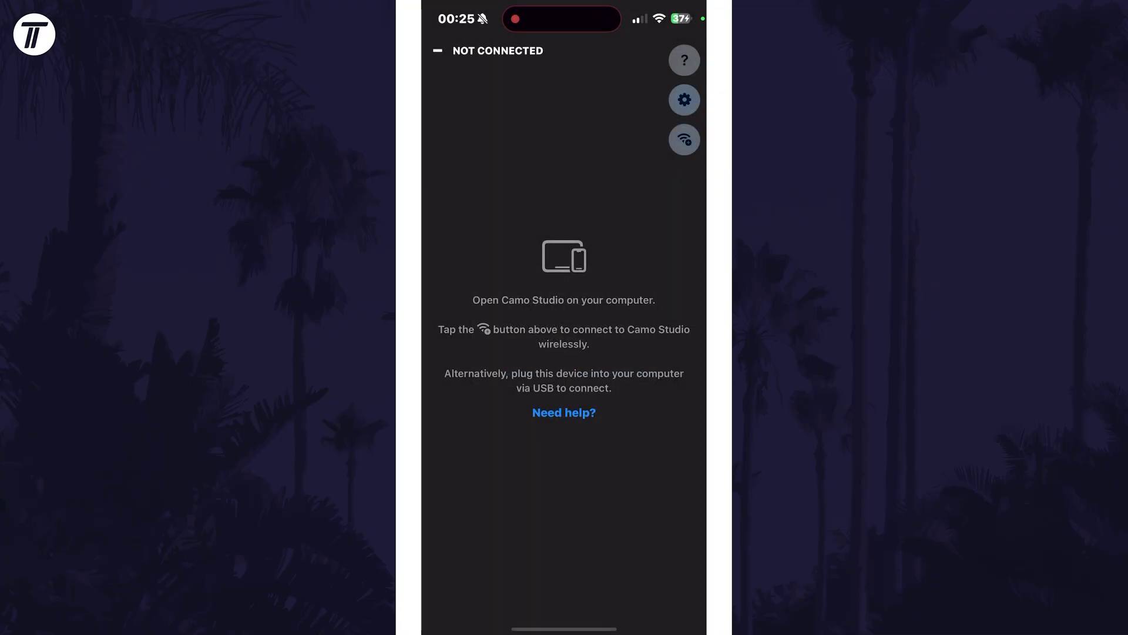
{"action": "left_click", "coordinate": [611, 370]}
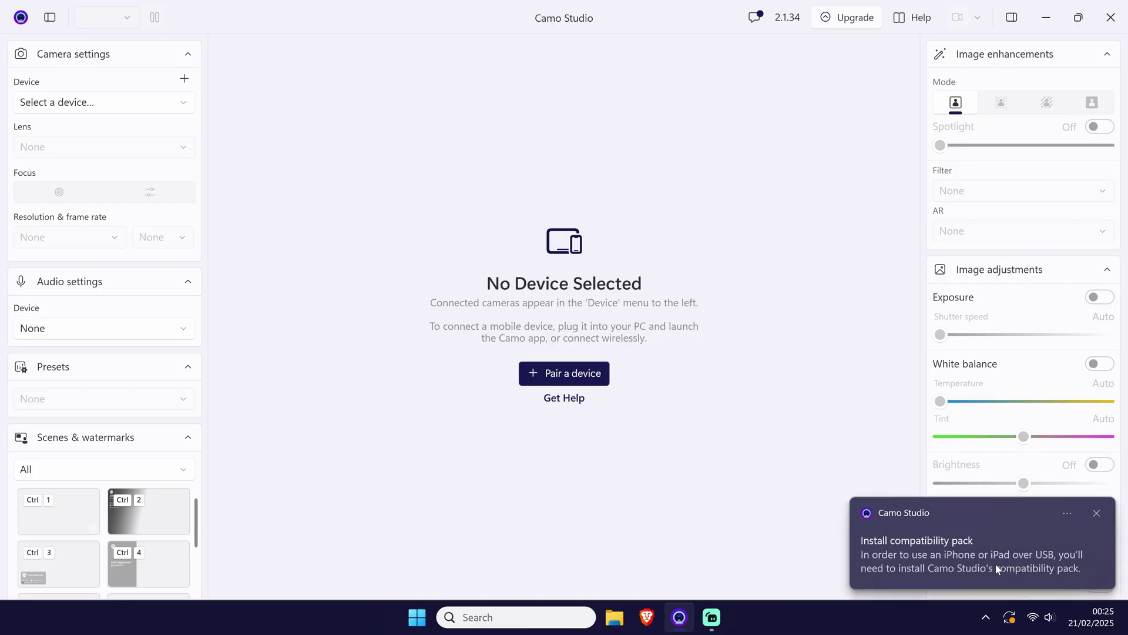
{"action": "left_click", "coordinate": [979, 552]}
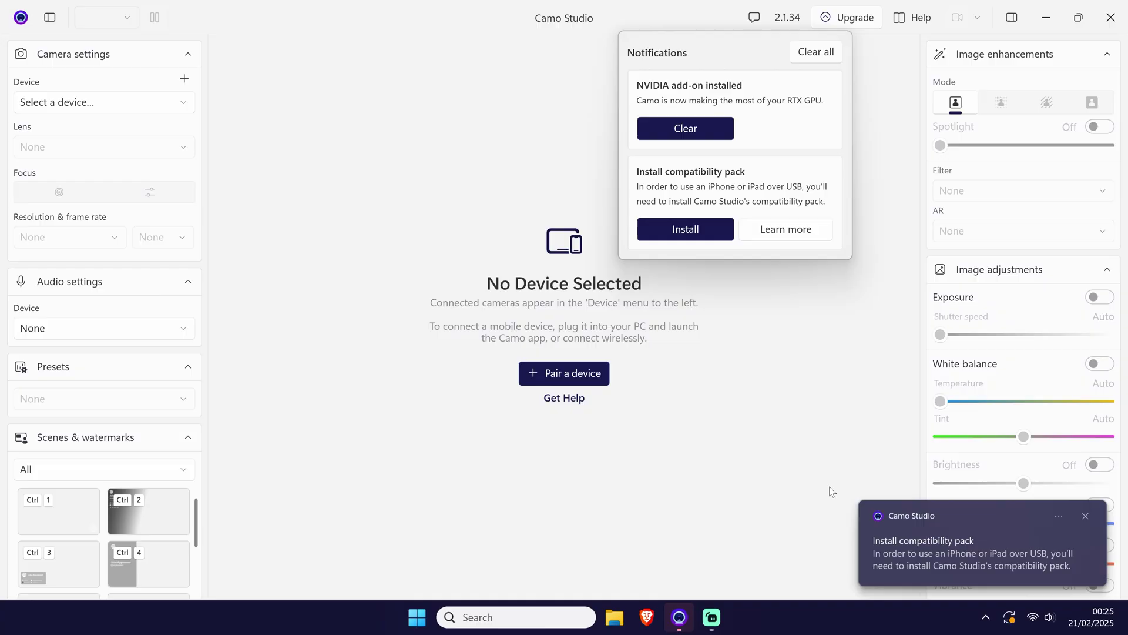
{"action": "left_click", "coordinate": [703, 231]}
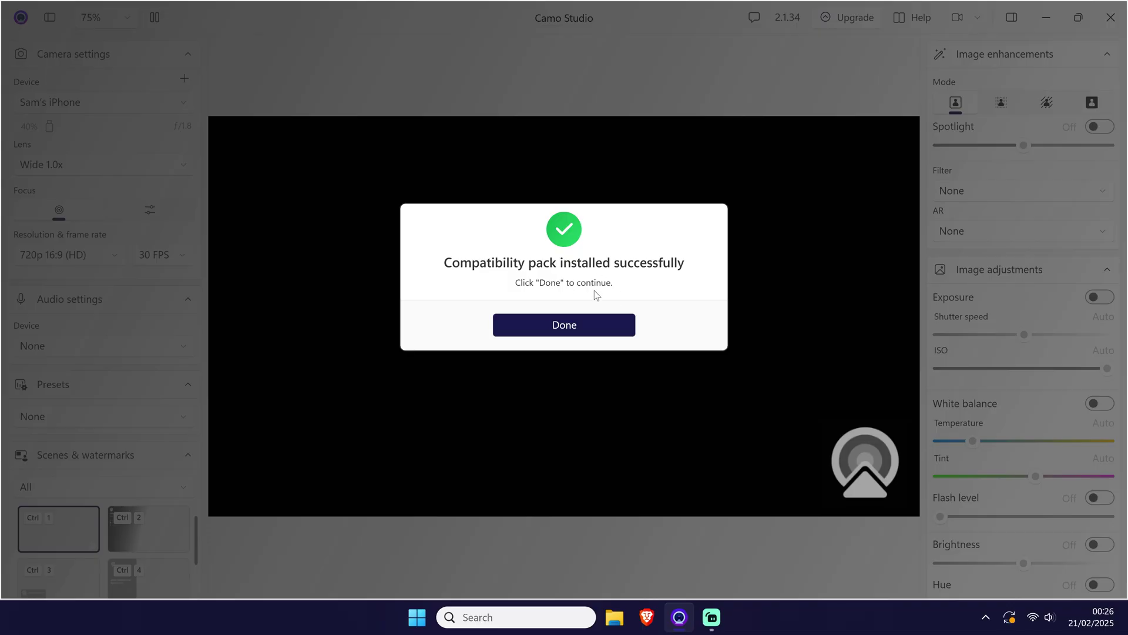
{"action": "left_click", "coordinate": [626, 321]}
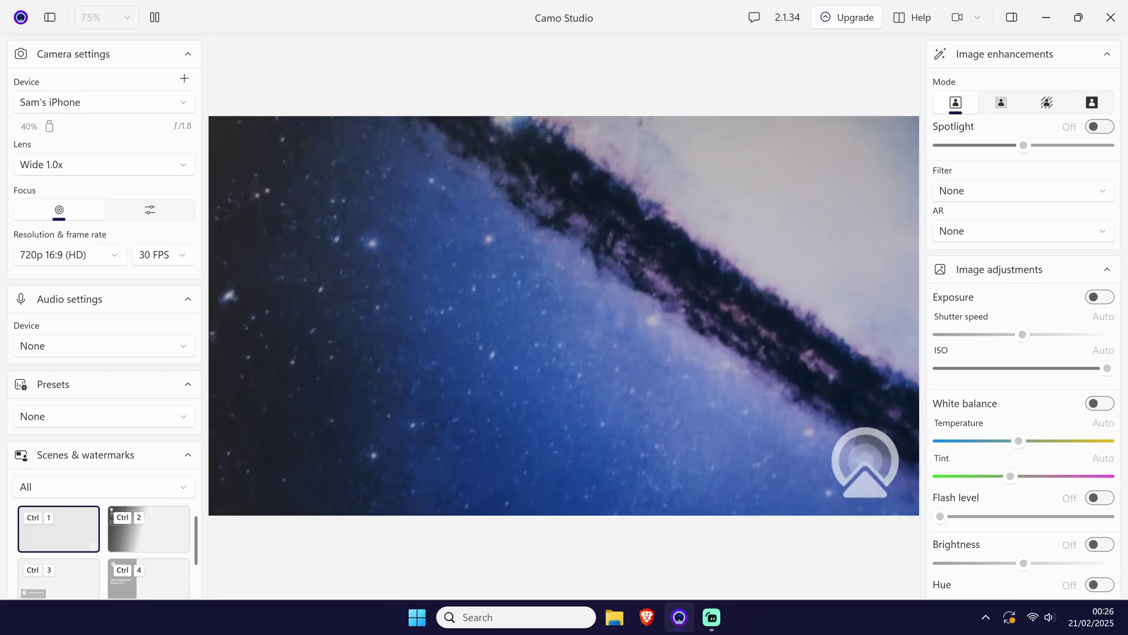
Choose the 720p 16:9 (HD) resolution for the iPhone camera and set the frame rate to 60 FPS.
{"action": "left_click", "coordinate": [63, 256]}
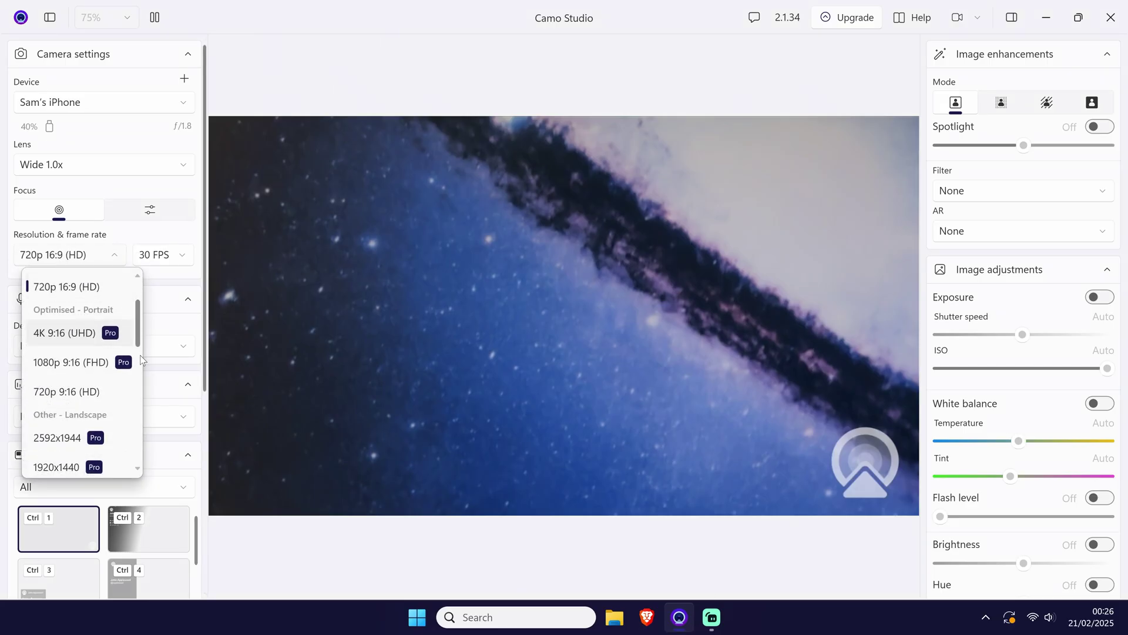
{"action": "scroll", "coordinate": [141, 355], "scroll_direction": "down", "scroll_amount": 6}
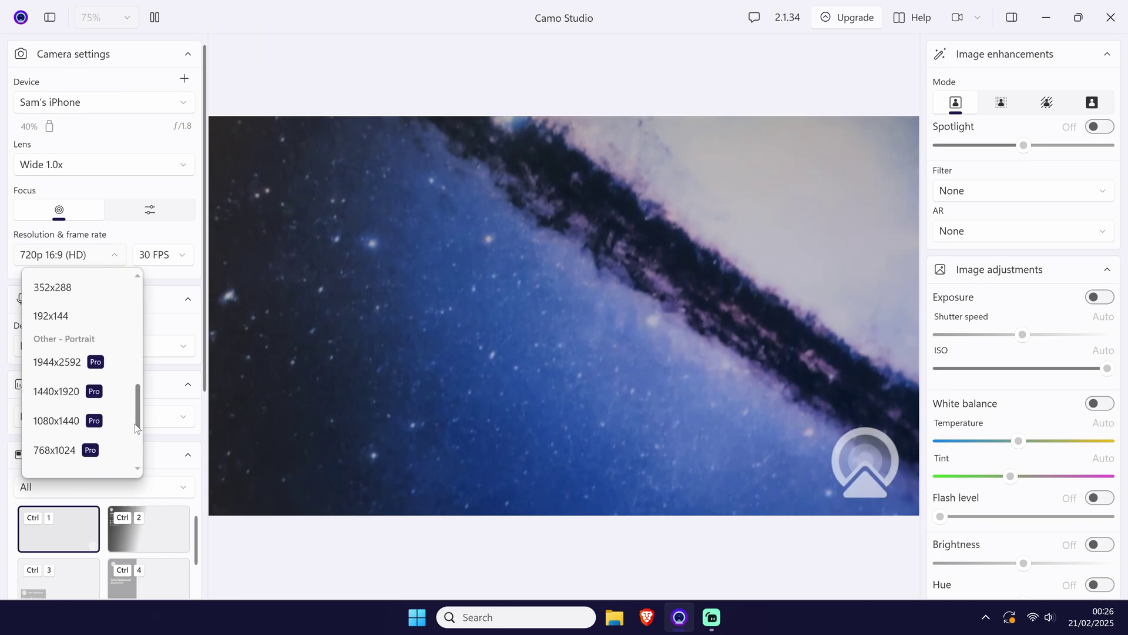
{"action": "scroll", "coordinate": [136, 425], "scroll_direction": "down", "scroll_amount": 5}
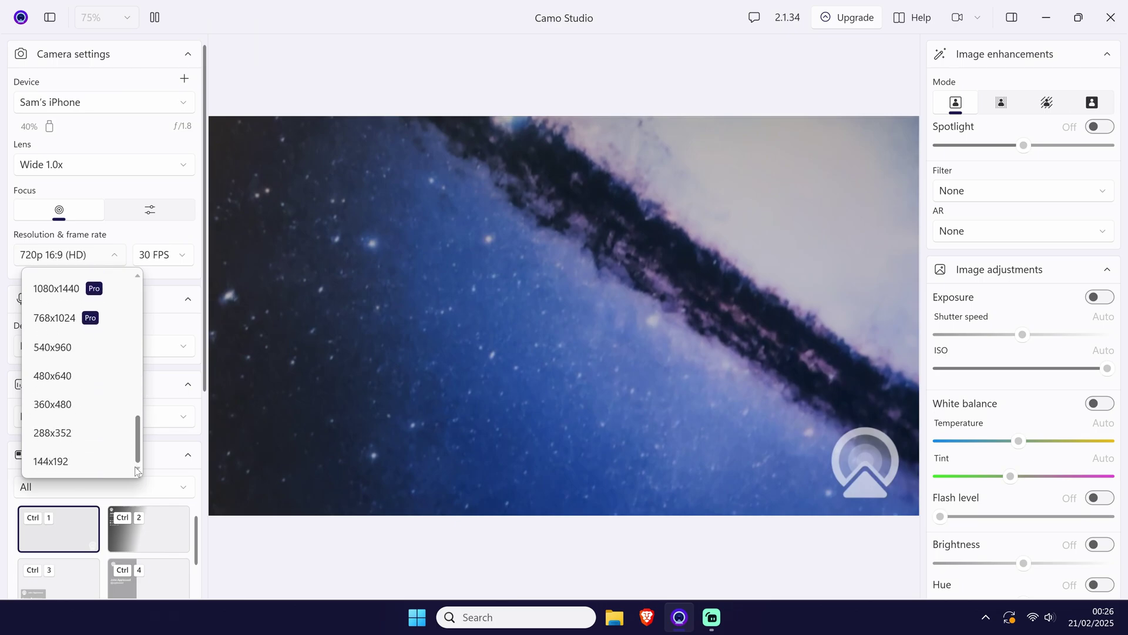
{"action": "left_click_drag", "start_coordinate": [136, 464], "coordinate": [136, 321]}
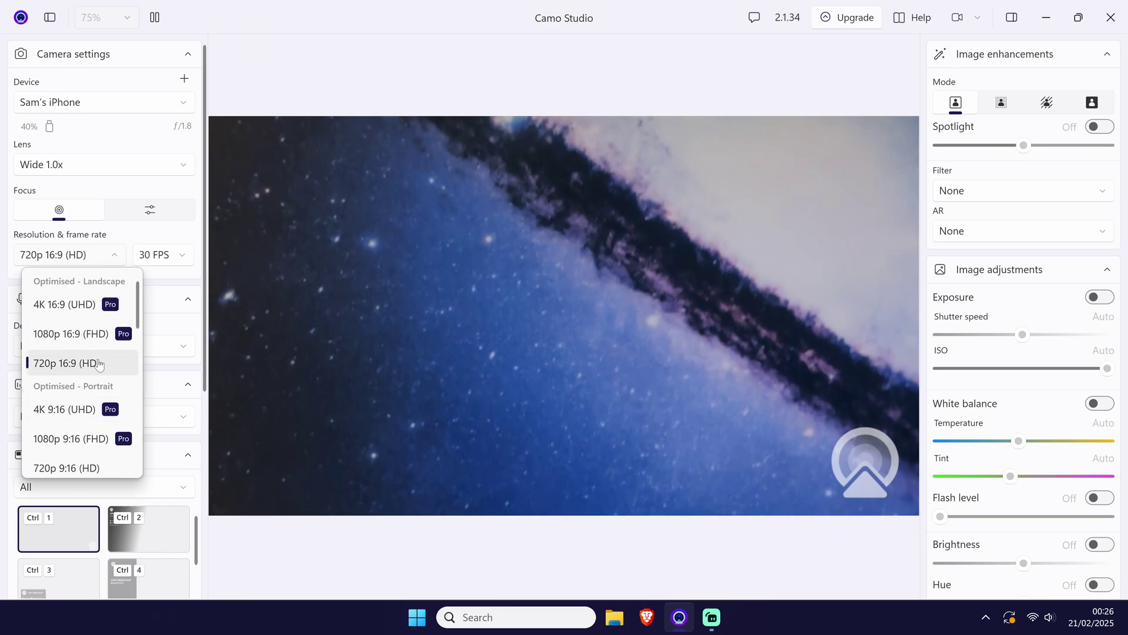
{"action": "left_click", "coordinate": [66, 363]}
Set the audio device to the iPhone's Camera (Mono) microphone and look through the scene and framing settings.
{"action": "scroll", "coordinate": [205, 273], "scroll_direction": "down", "scroll_amount": 1}
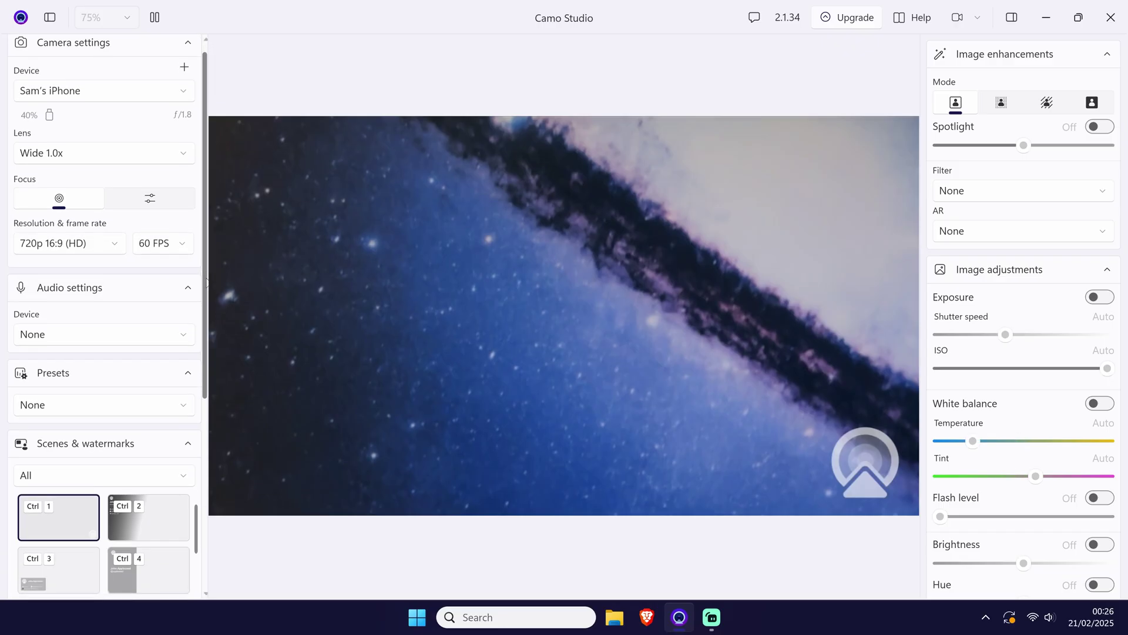
{"action": "left_click", "coordinate": [129, 328]}
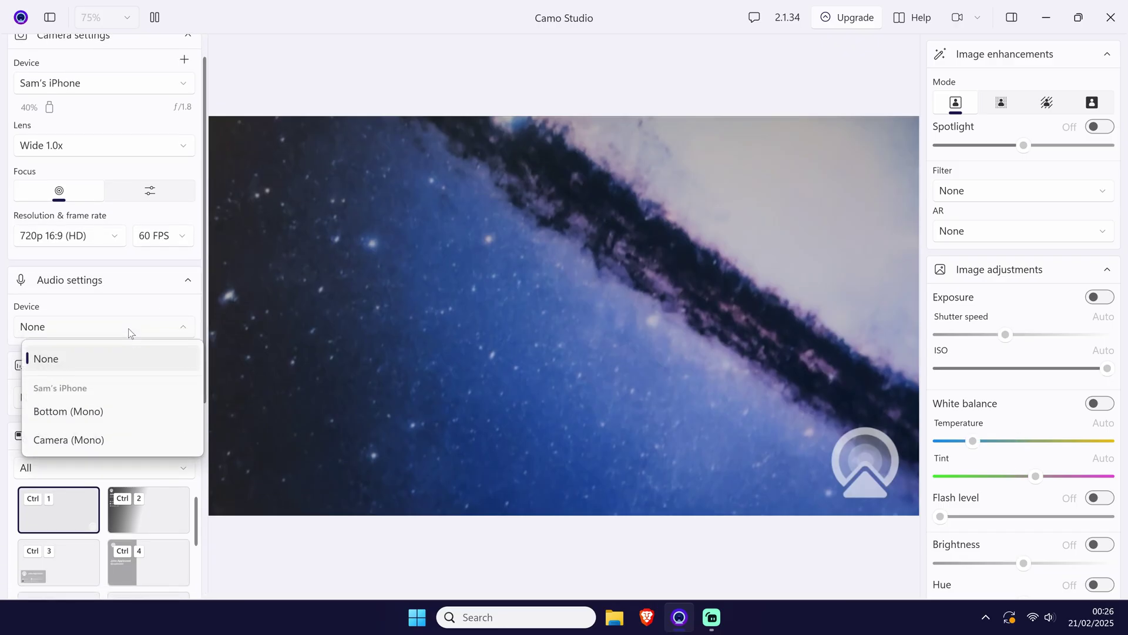
{"action": "left_click", "coordinate": [108, 442]}
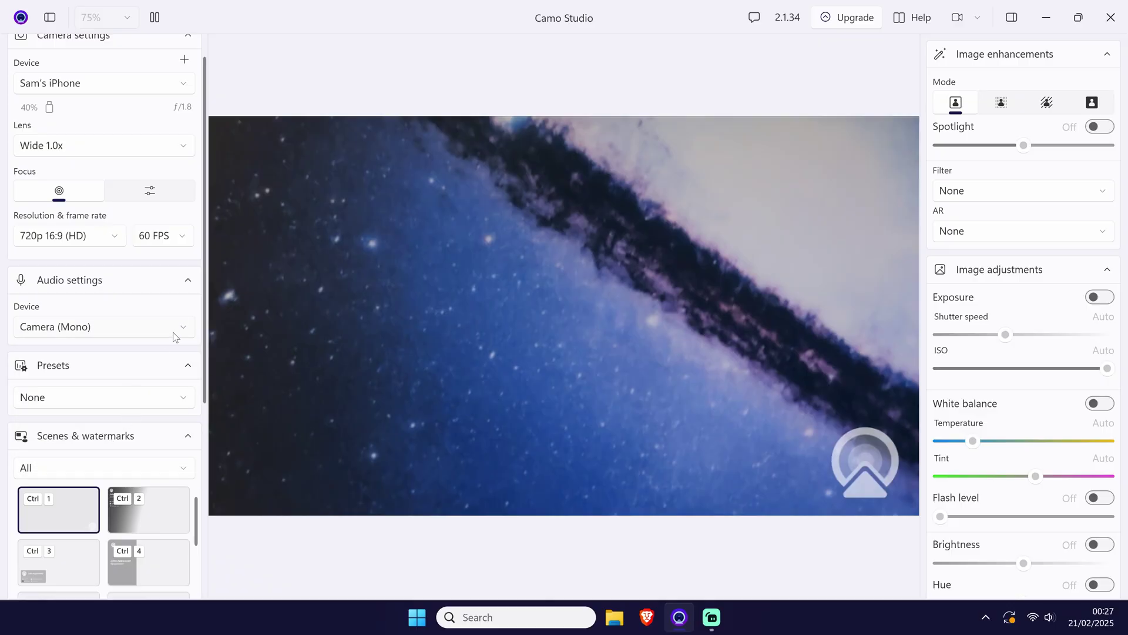
{"action": "scroll", "coordinate": [195, 323], "scroll_direction": "down", "scroll_amount": 5}
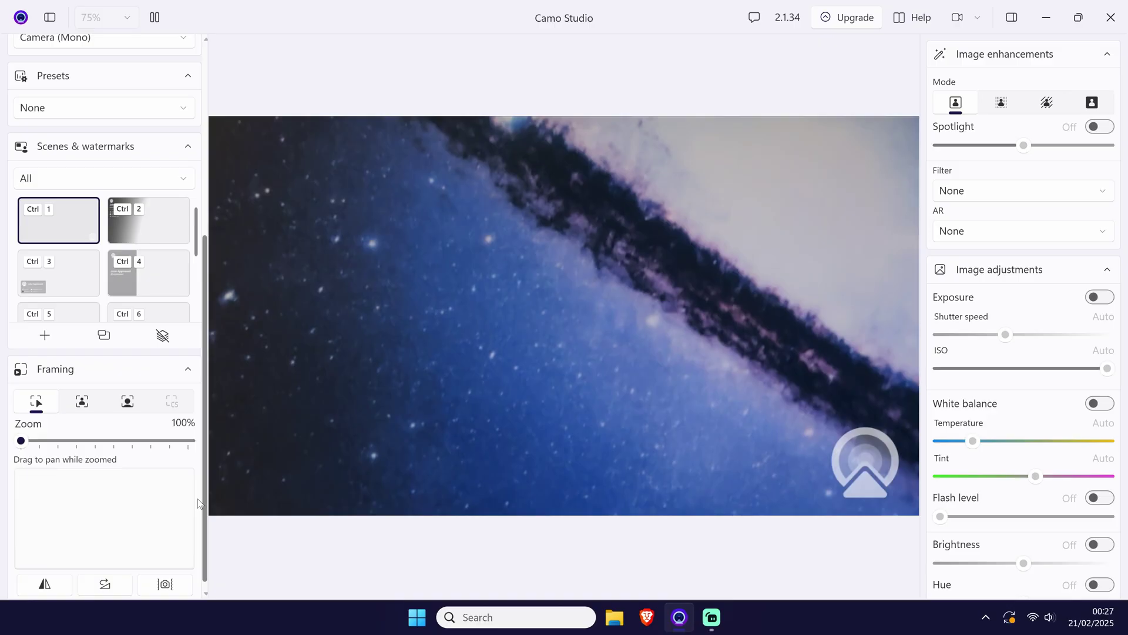
Switch to Streamlabs Desktop and add a new Video Capture source named Webcam to the scene.
{"action": "left_click", "coordinate": [712, 616]}
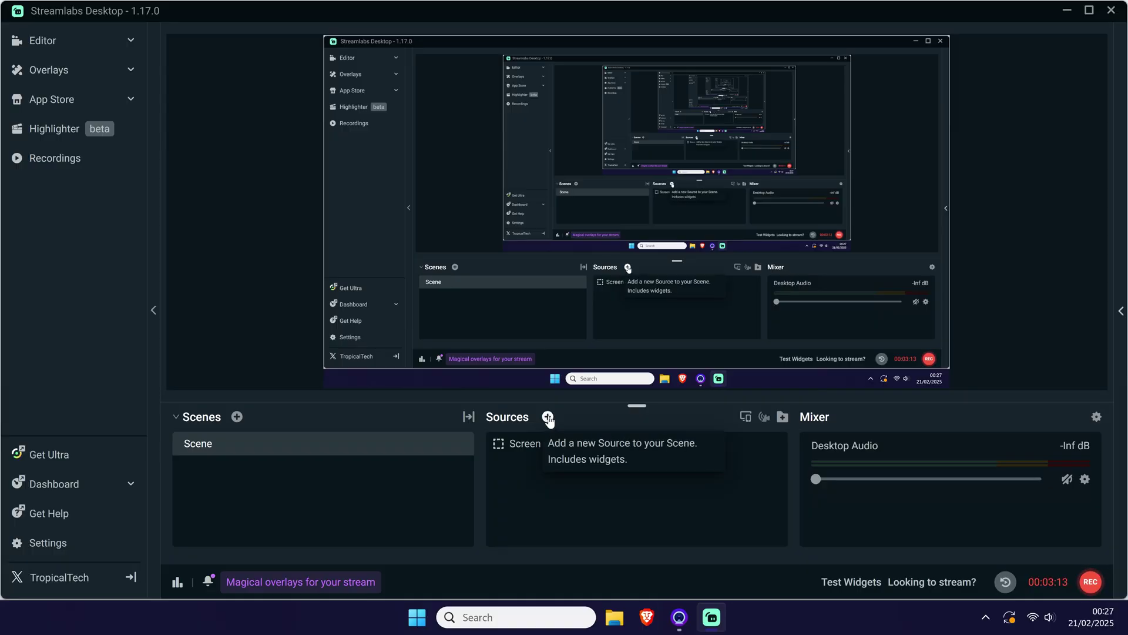
{"action": "left_click", "coordinate": [548, 417]}
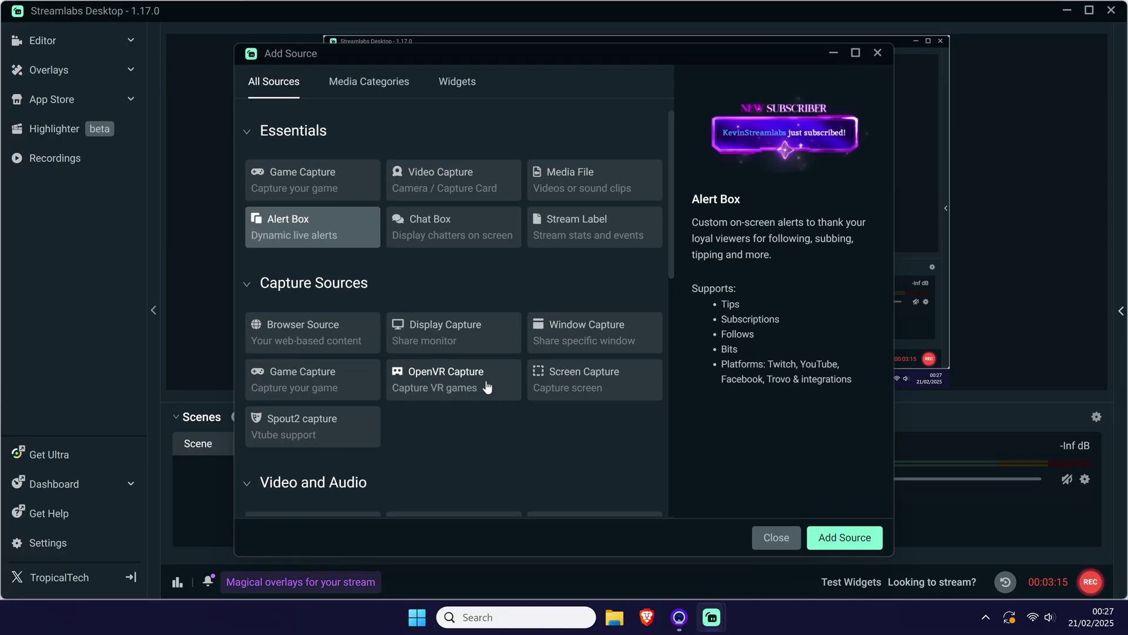
{"action": "scroll", "coordinate": [474, 386], "scroll_direction": "down", "scroll_amount": 3}
{"action": "left_click", "coordinate": [353, 311]}
{"action": "left_click", "coordinate": [846, 536]}
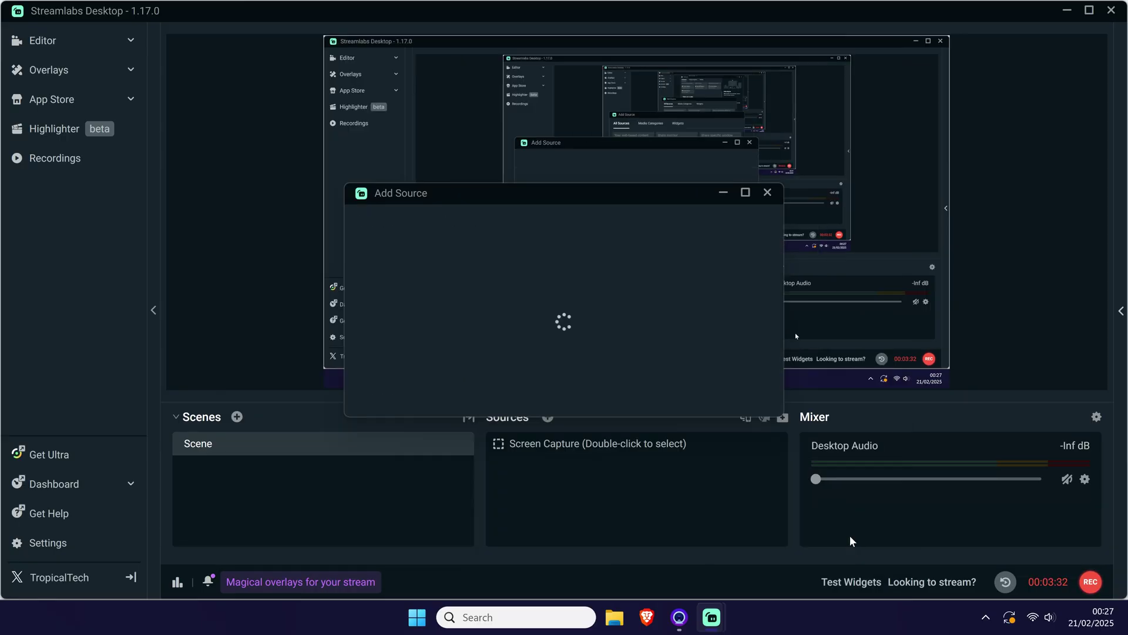
{"action": "left_click_drag", "start_coordinate": [481, 284], "coordinate": [303, 287]}
{"action": "type", "text": "Webcam"}
{"action": "left_click", "coordinate": [754, 402]}
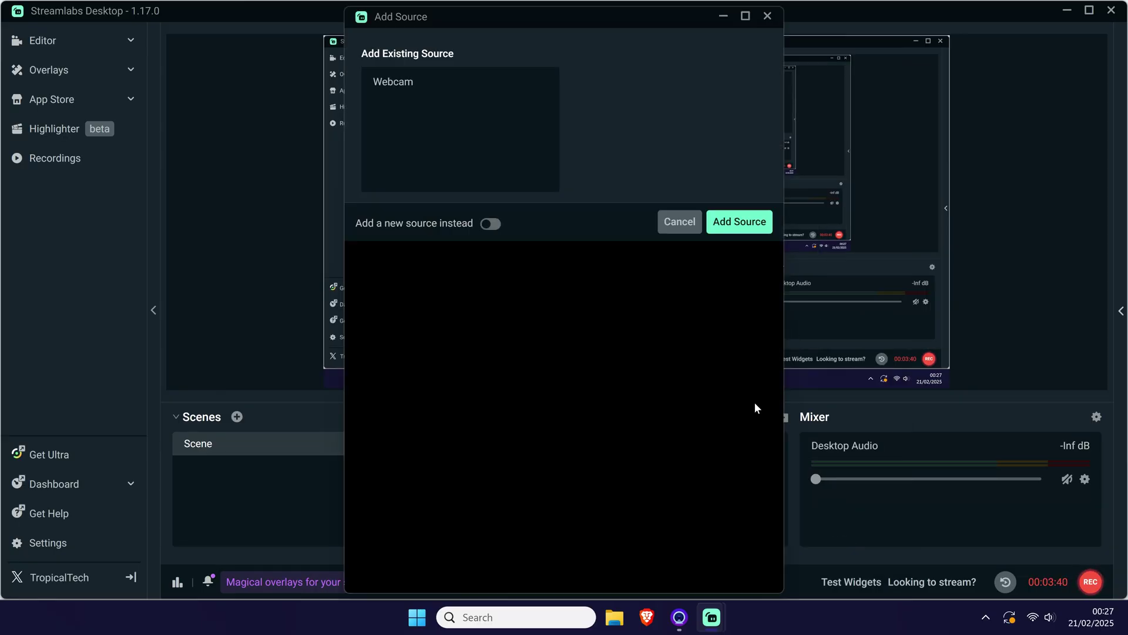
Set the Webcam source's video device to Camo, close its settings and reposition the webcam picture in the scene preview.
{"action": "left_click", "coordinate": [621, 213]}
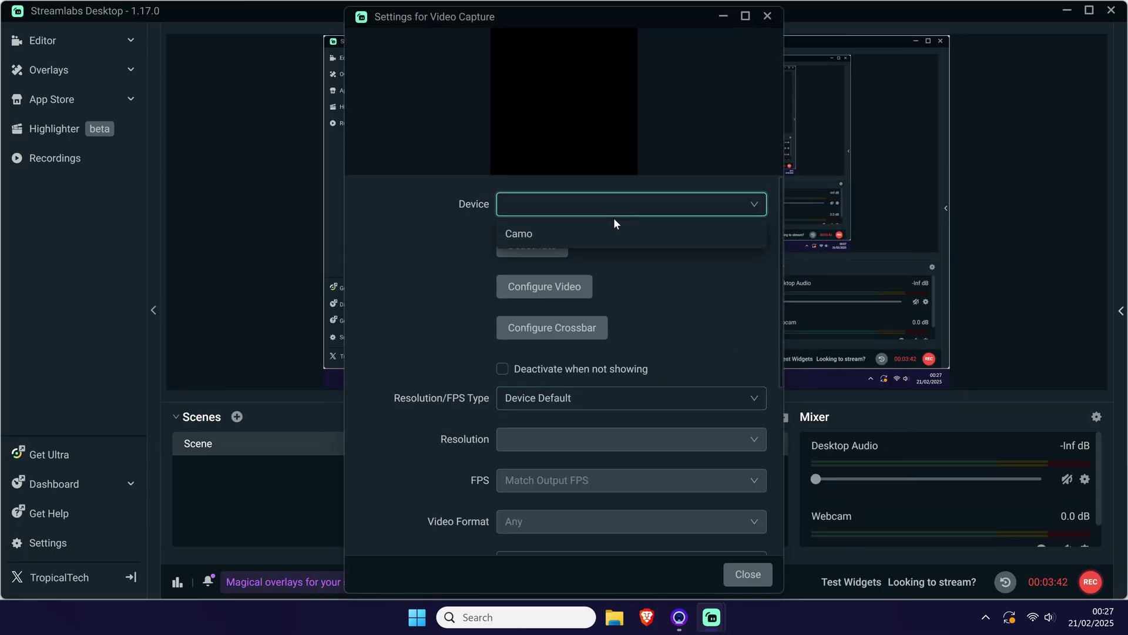
{"action": "left_click", "coordinate": [527, 243]}
{"action": "scroll", "coordinate": [735, 552], "scroll_direction": "down", "scroll_amount": 5}
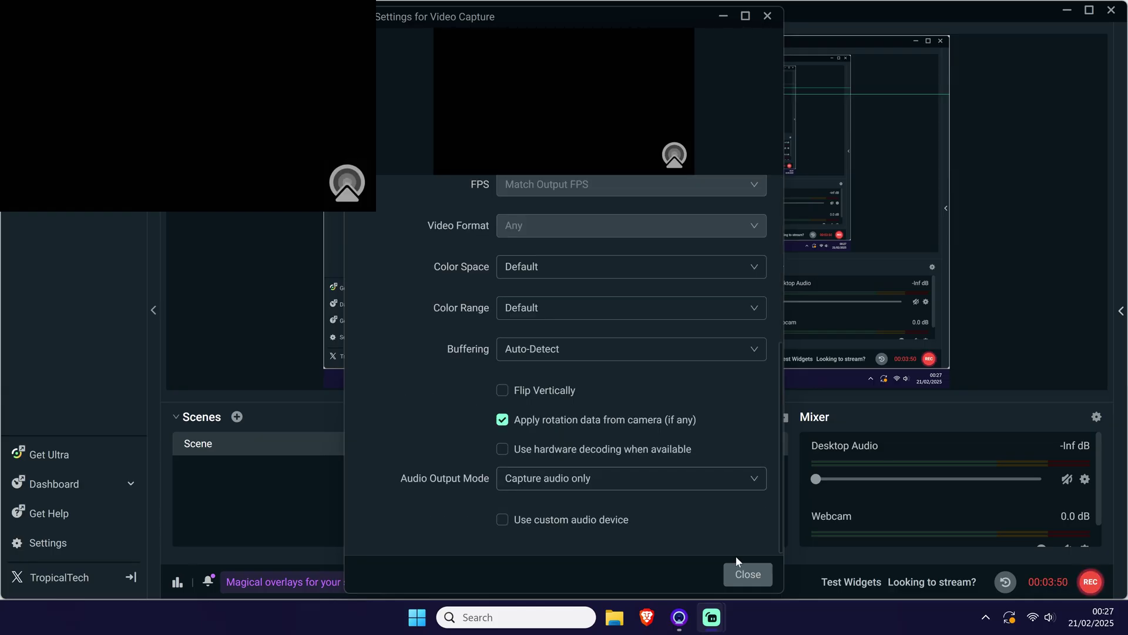
{"action": "left_click", "coordinate": [748, 574]}
{"action": "left_click_drag", "start_coordinate": [492, 106], "coordinate": [494, 136]}
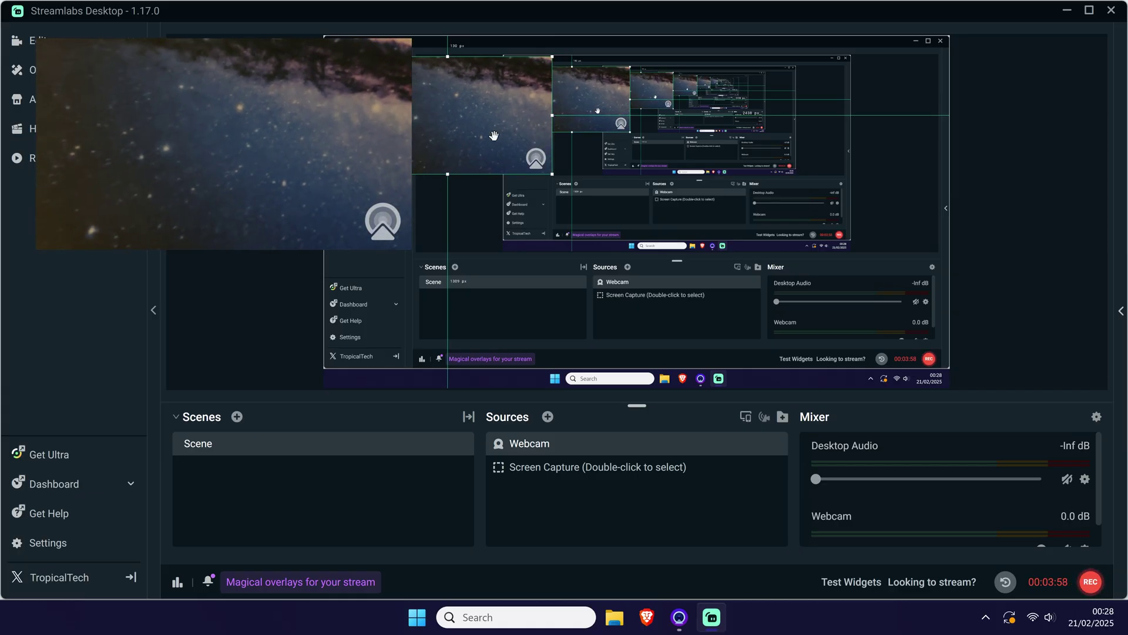
Switch to Camo Studio and bring up the QR code for pairing a device wirelessly.
{"action": "key", "text": "alt+Tab"}
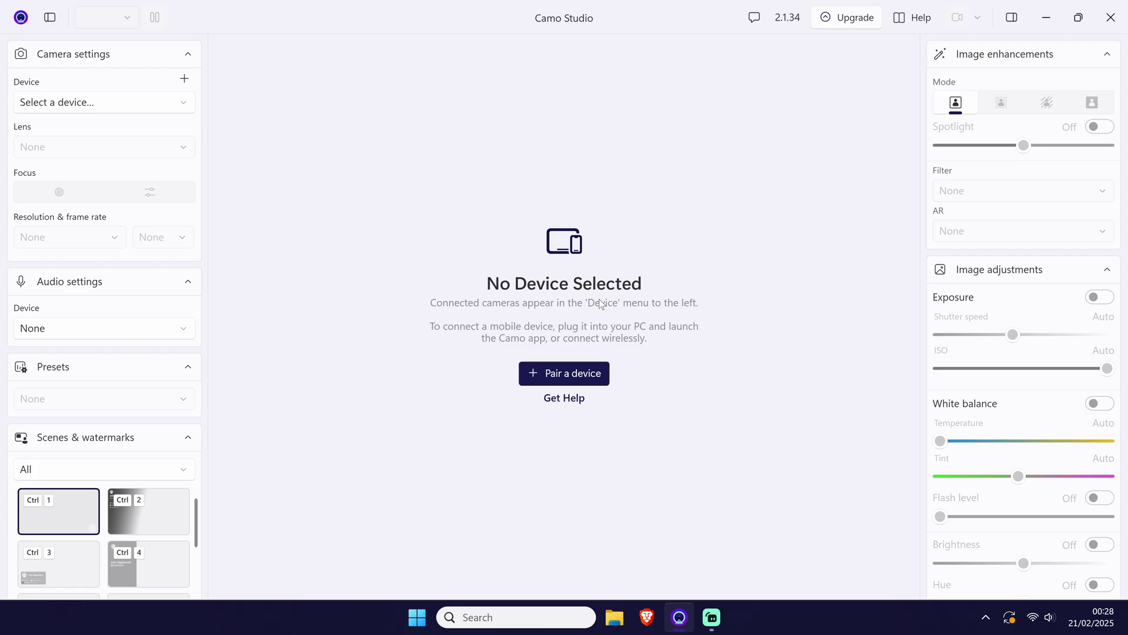
{"action": "left_click", "coordinate": [594, 380]}
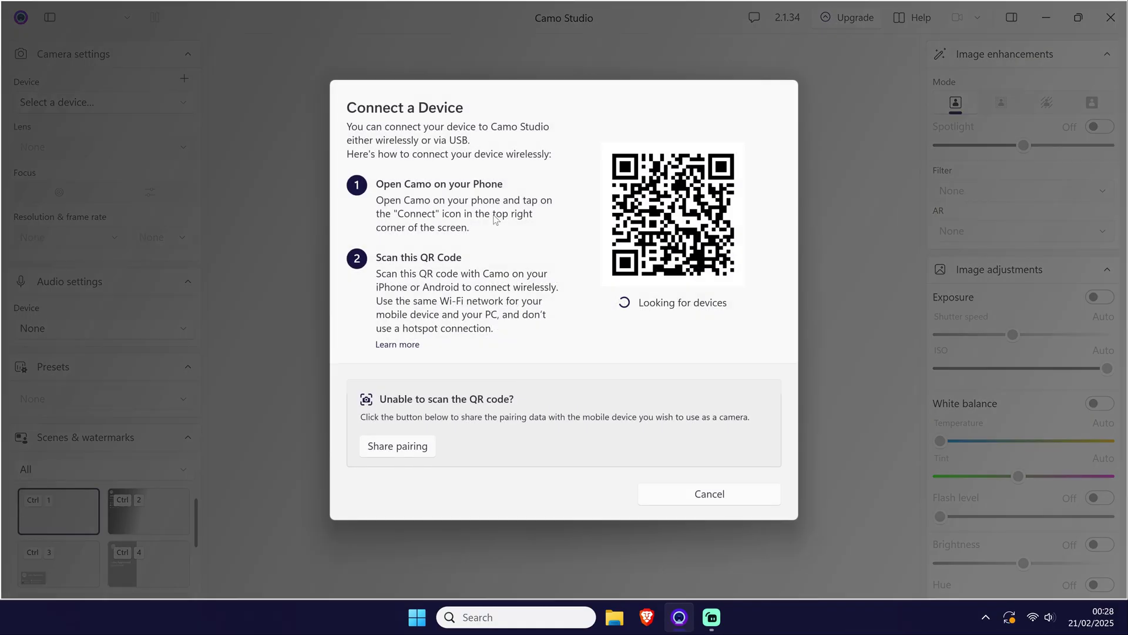